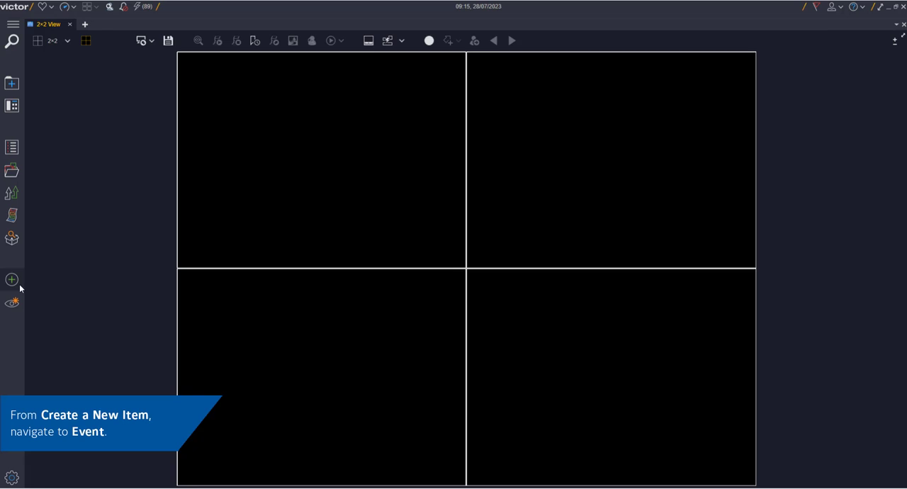
Create a new event item named "Green Object Detected".
click(19, 286)
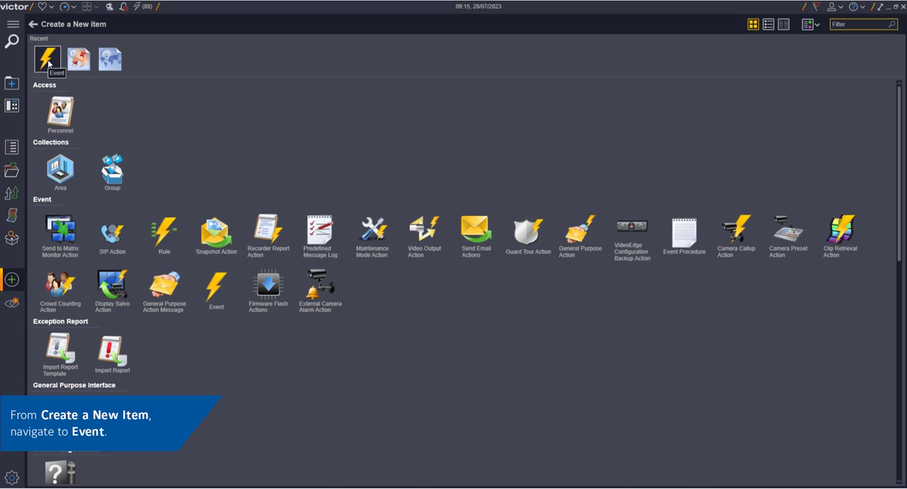
click(48, 64)
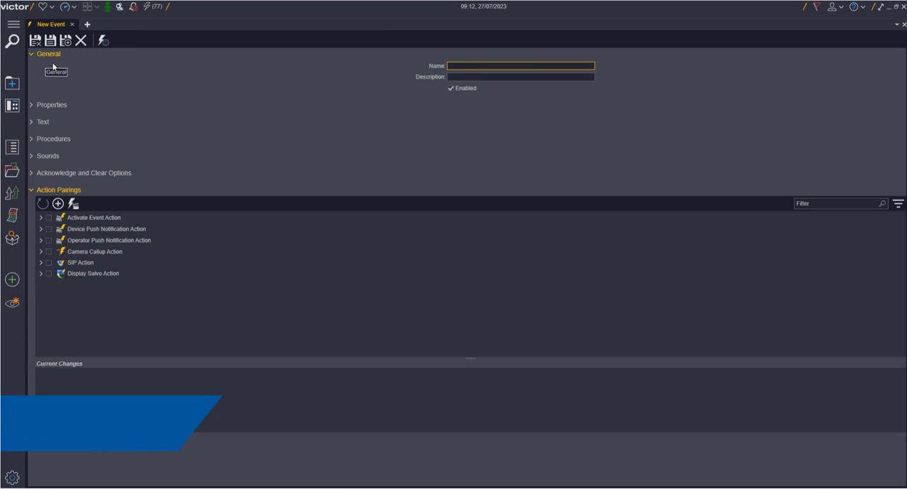
text(Object Detected)
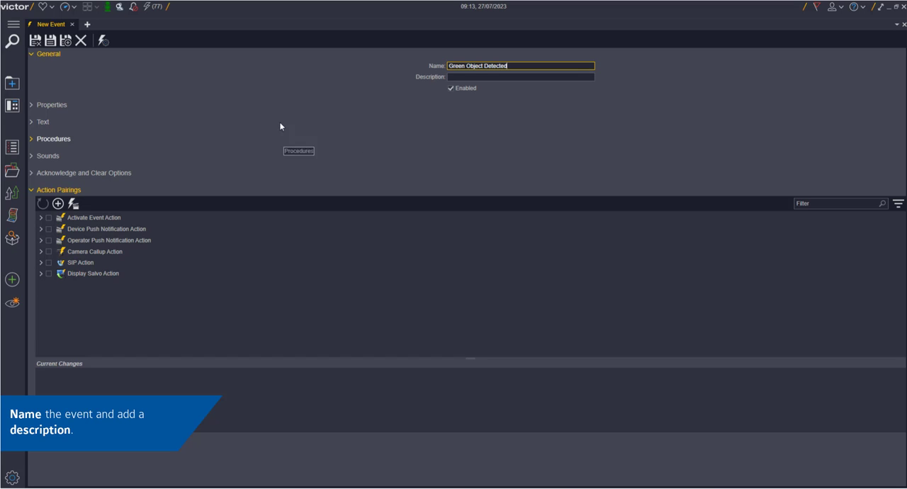
Set the event's priority to Medium Low in its properties.
click(49, 107)
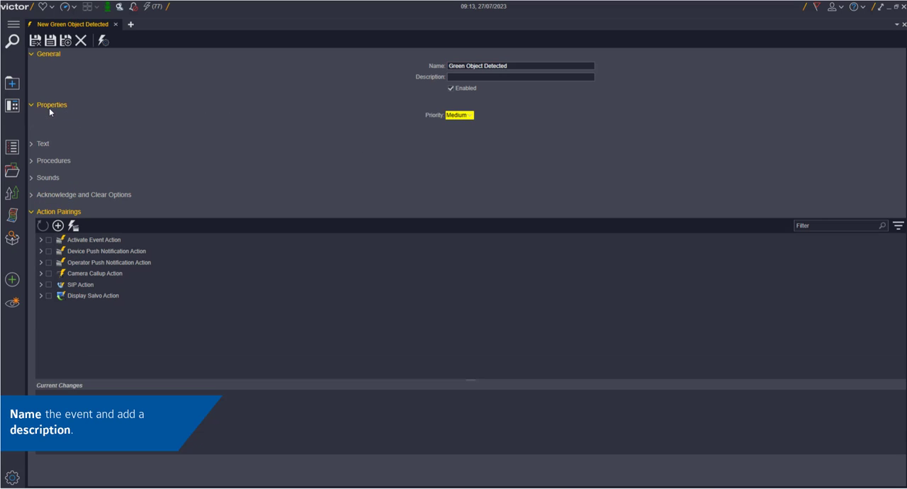
click(459, 118)
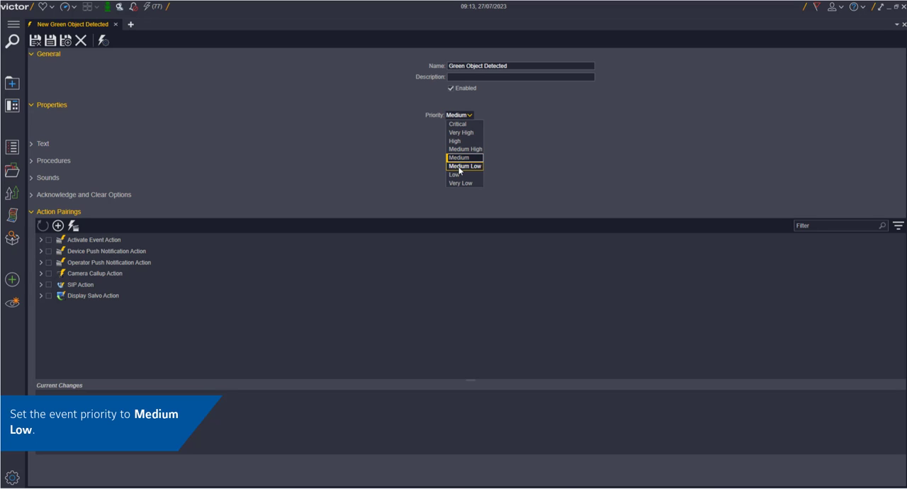
click(459, 166)
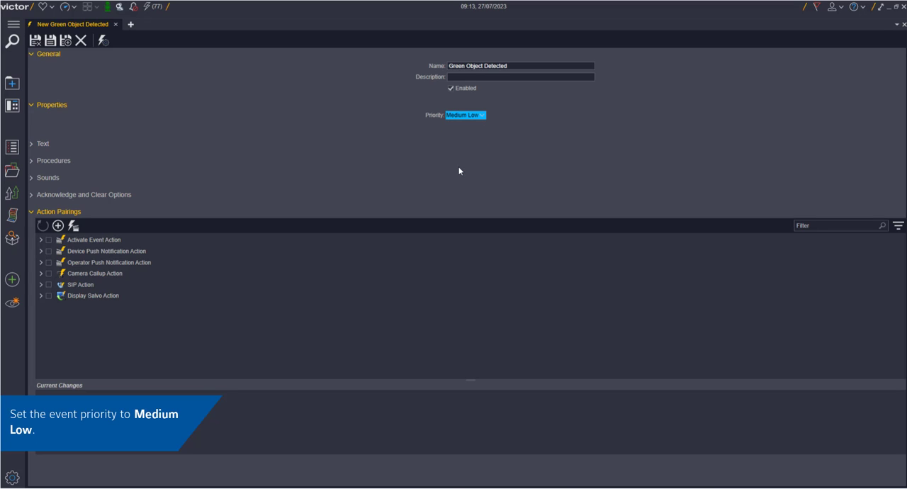
Enter the activate text "Green Object on desk" and the instructions "There is a green object on the desk".
click(65, 143)
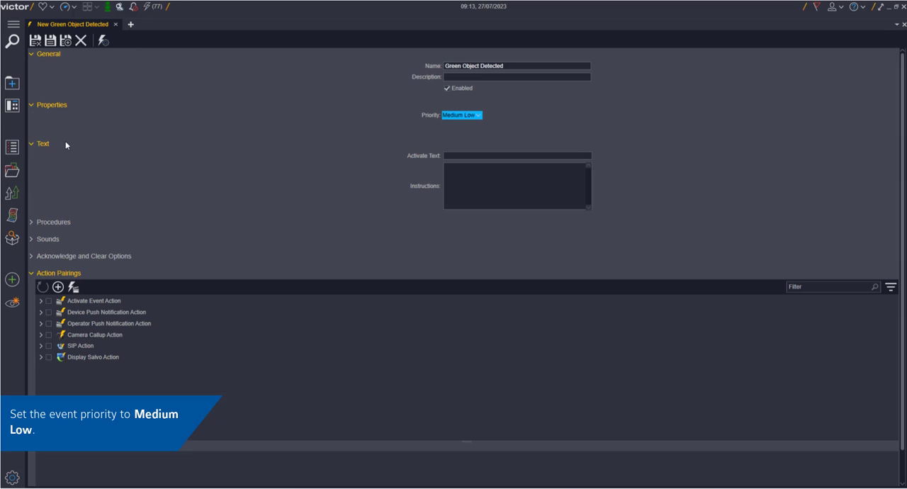
click(488, 155)
text(Green Object on desk)
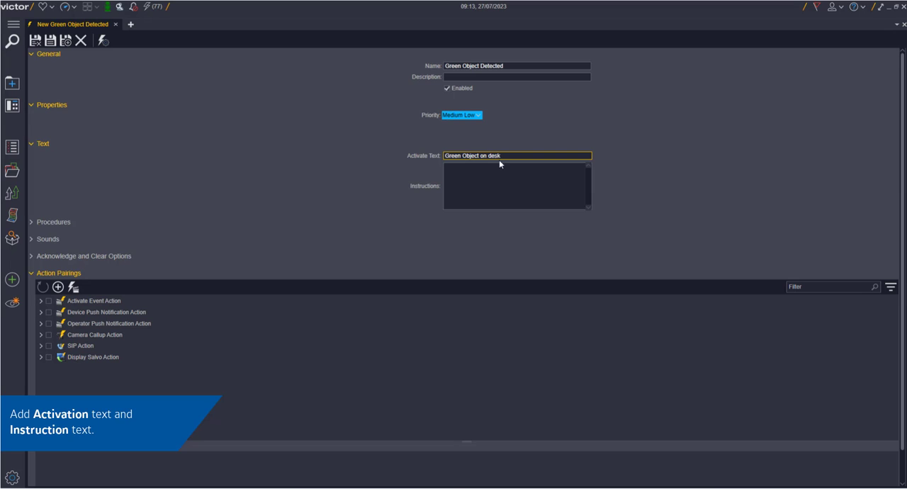
click(507, 182)
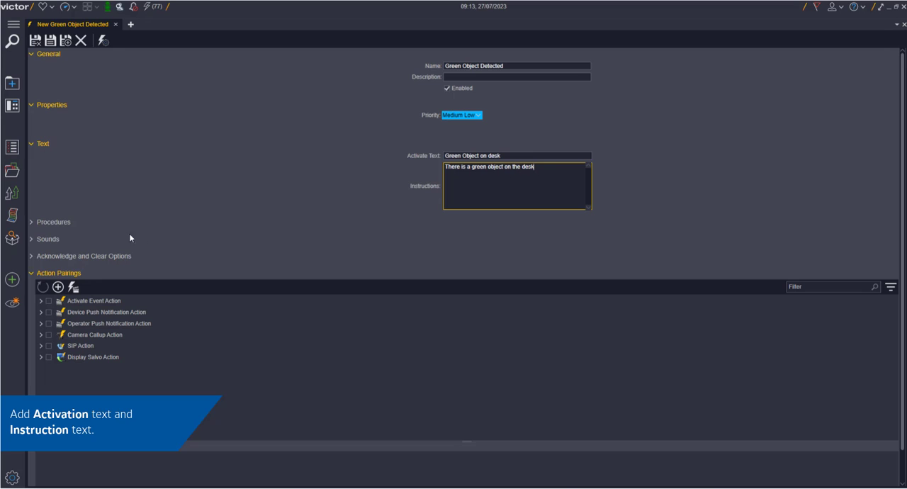
Assign the Alarm01 sound file from the Windows Media folder to the event.
click(51, 225)
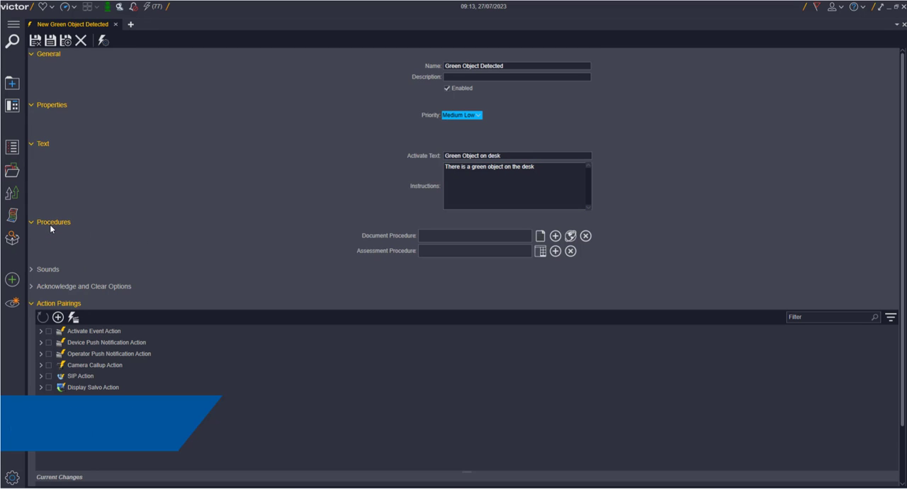
click(40, 269)
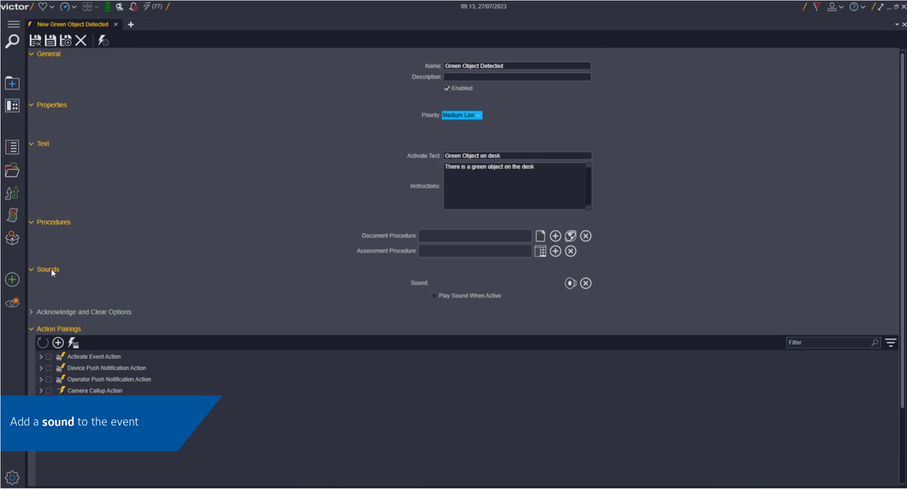
click(570, 283)
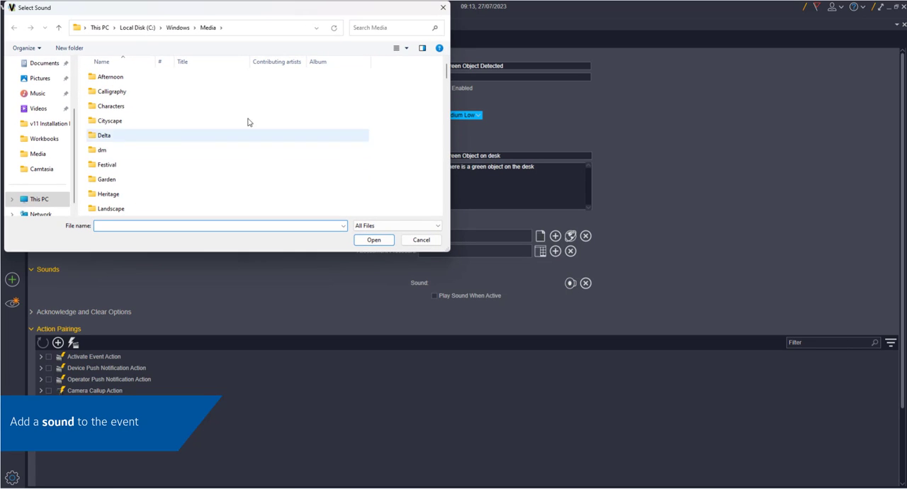
scroll(123, 168, down, 4)
click(117, 108)
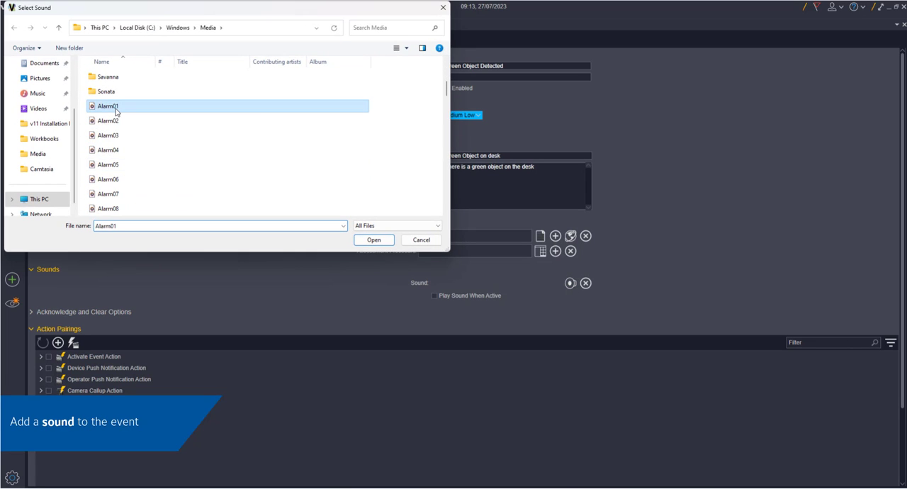
click(370, 240)
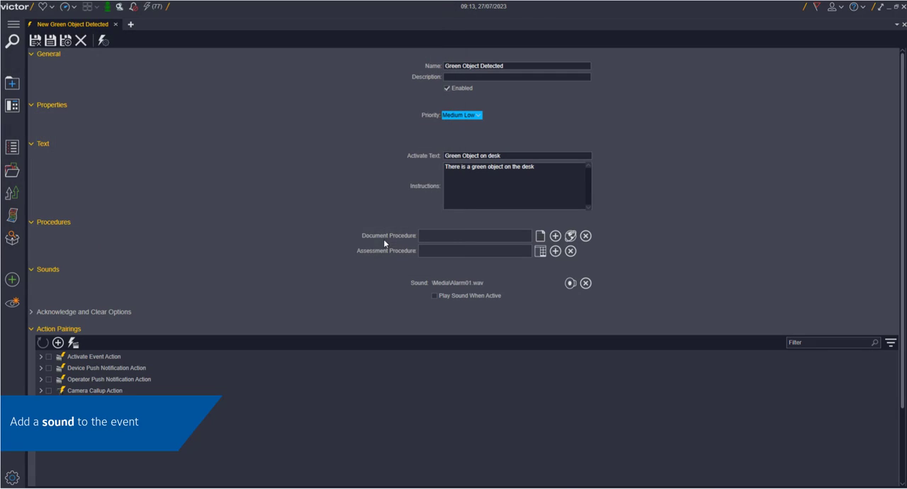
Require a log message to be entered when the event is acknowledged.
click(71, 314)
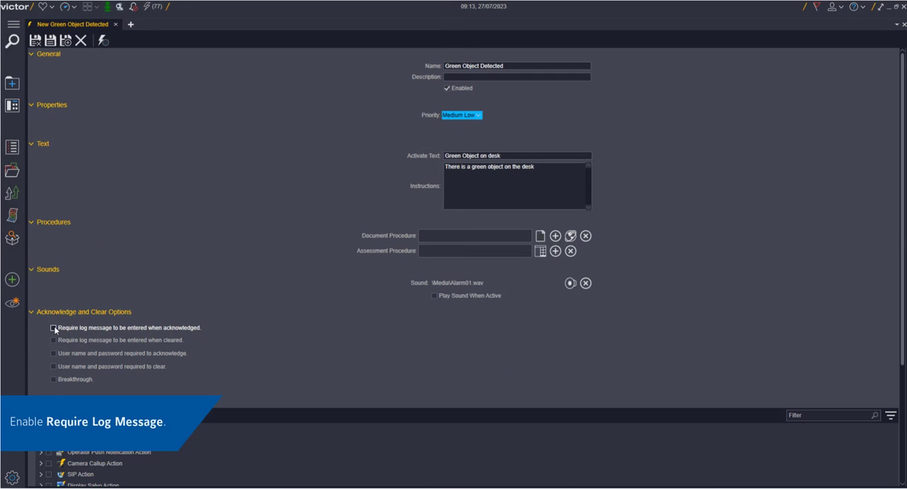
click(54, 328)
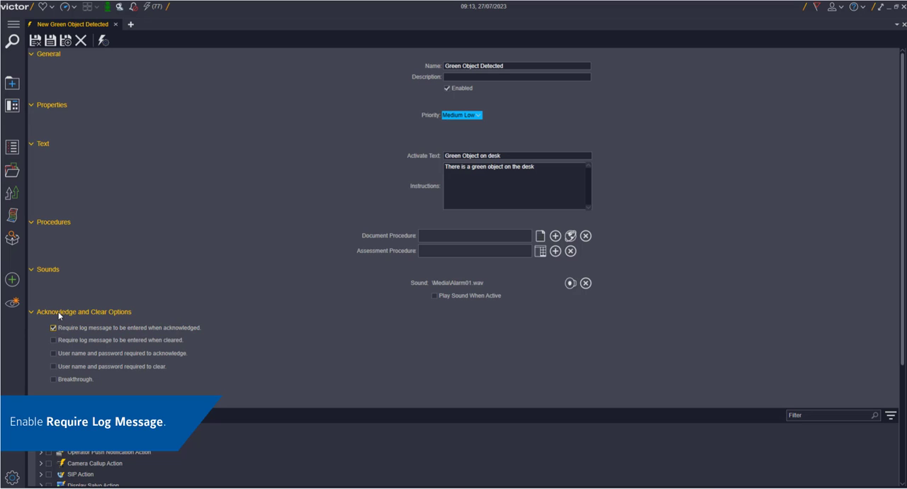
click(59, 314)
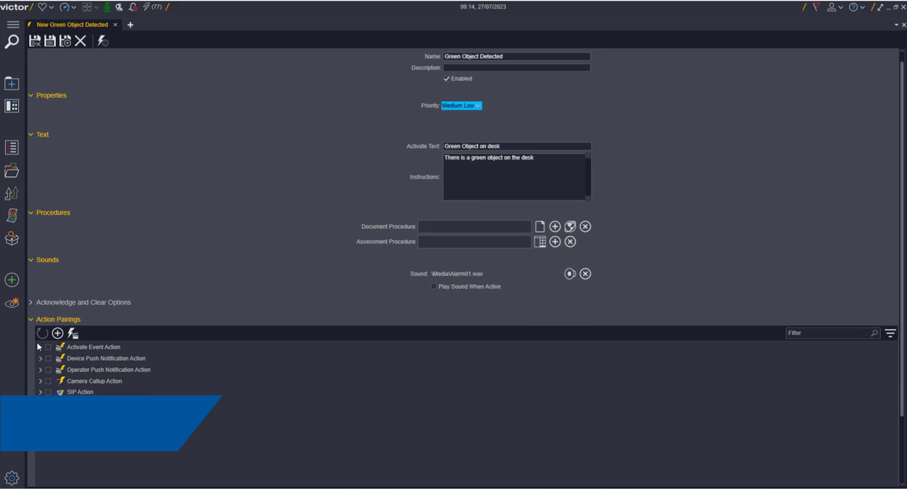
Pair the event with the Activate Event action "Object Detection Alarm on Camera" and save the event.
click(41, 347)
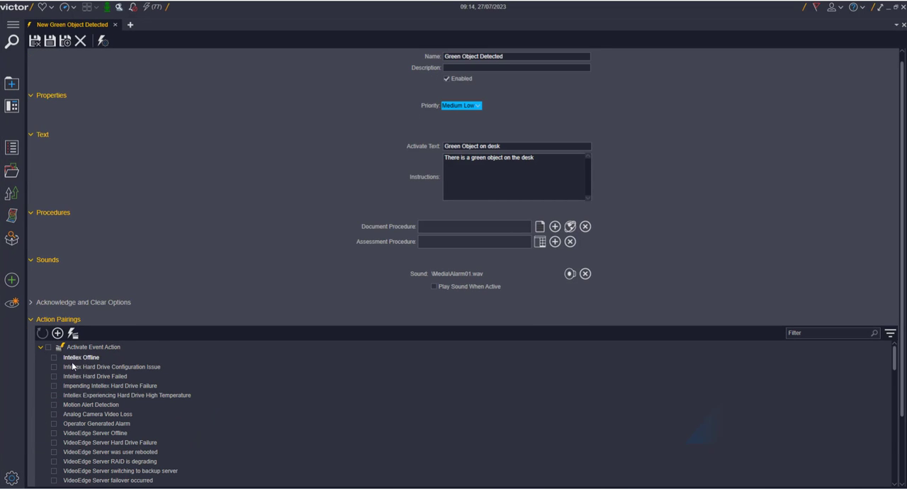
scroll(85, 375, down, 1)
scroll(86, 375, down, 1)
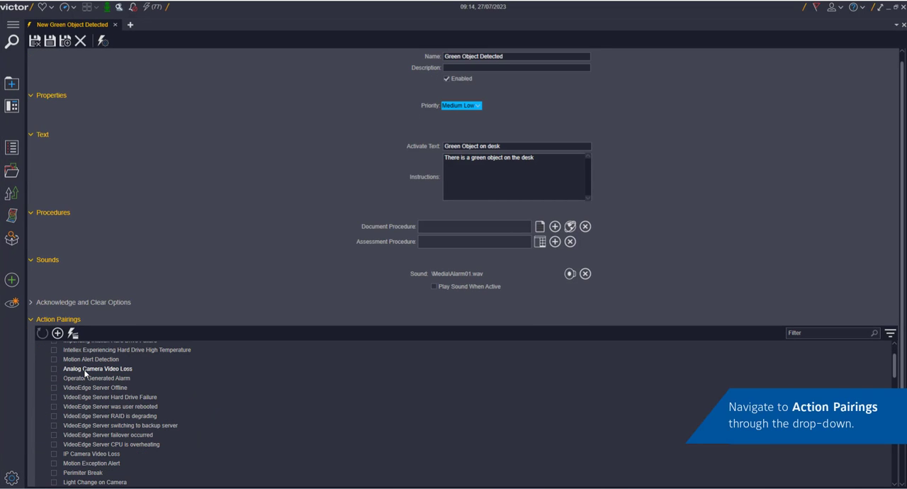
scroll(85, 374, down, 1)
scroll(85, 374, down, 2)
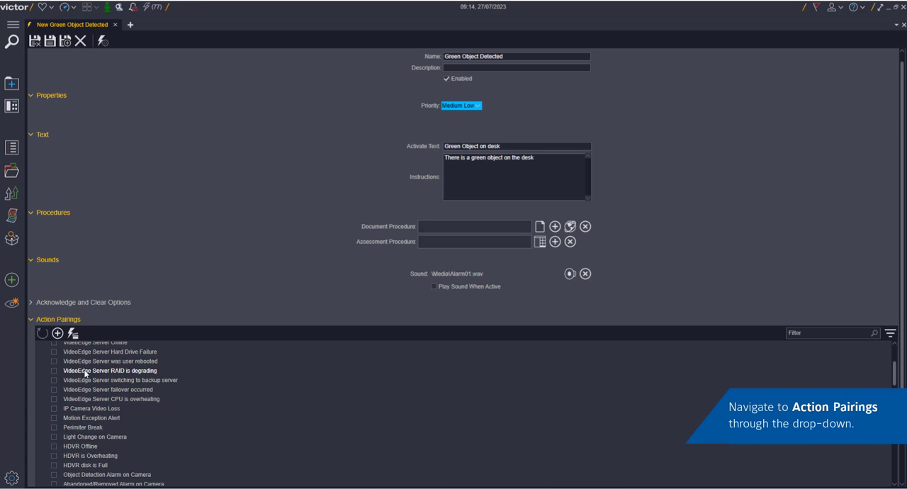
scroll(85, 374, down, 2)
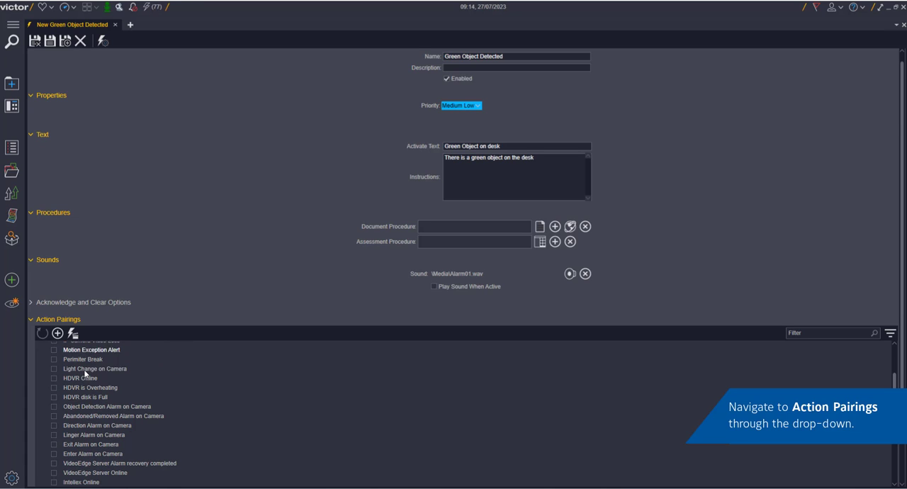
click(55, 406)
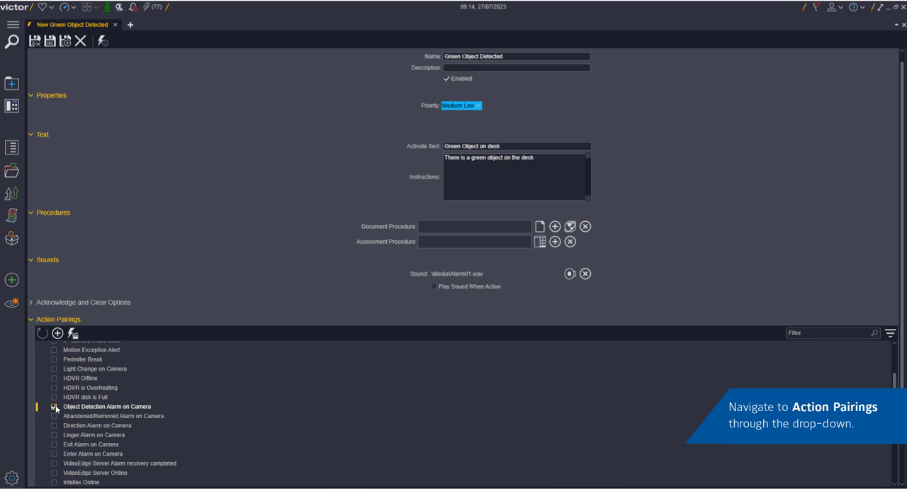
scroll(51, 354, up, 5)
click(40, 348)
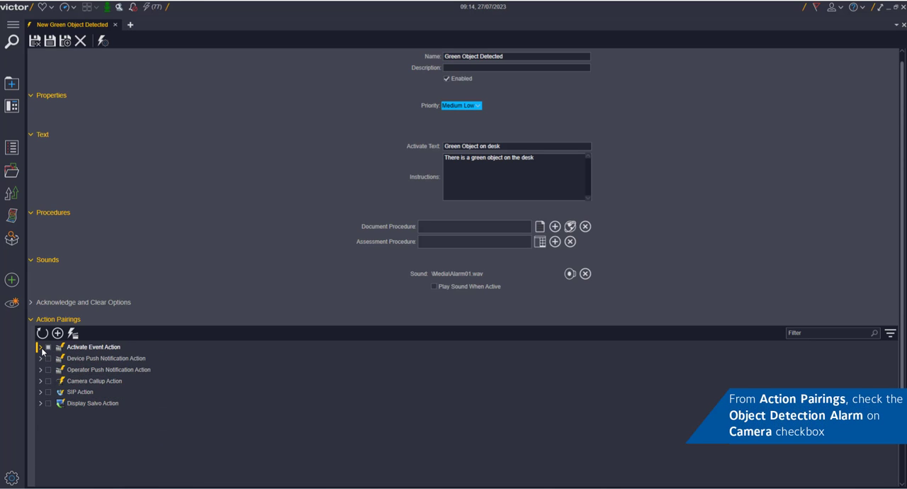
click(50, 41)
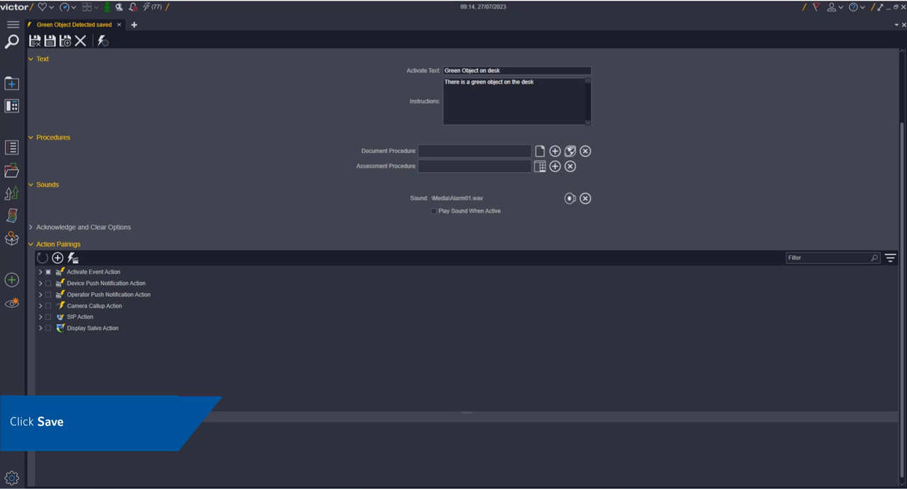
Open Event/Schedule Setup in the system configuration and add camera 33 from recorder BTPNVR01 as a device.
click(9, 480)
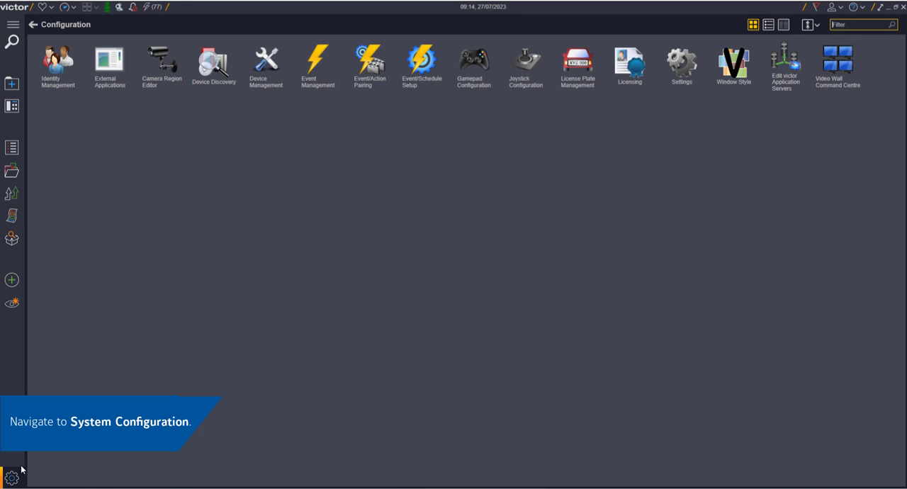
click(405, 70)
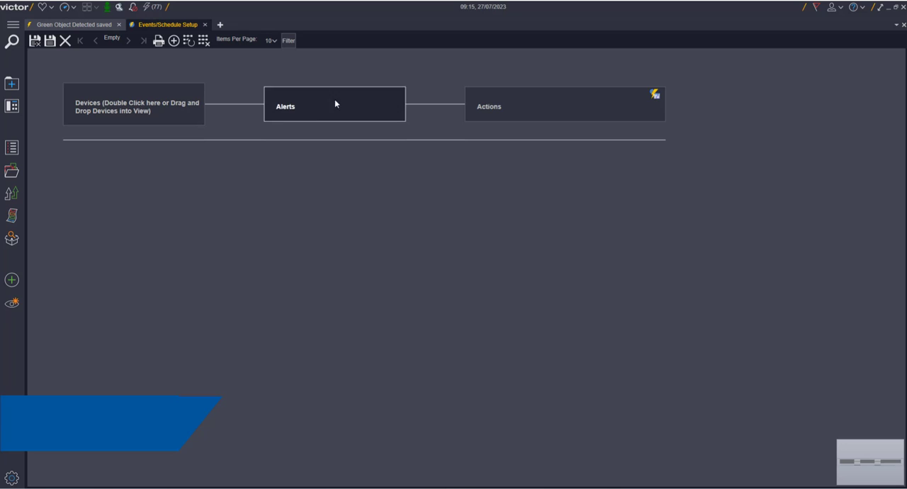
click(8, 148)
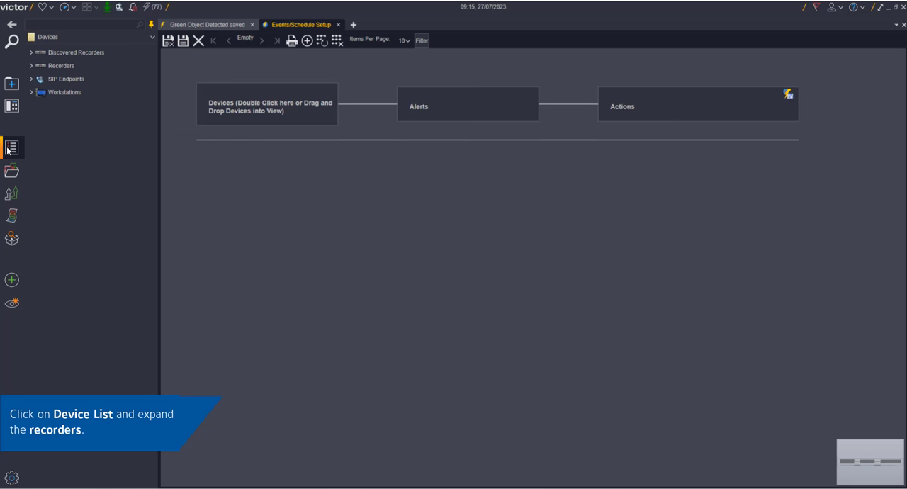
click(33, 68)
click(40, 90)
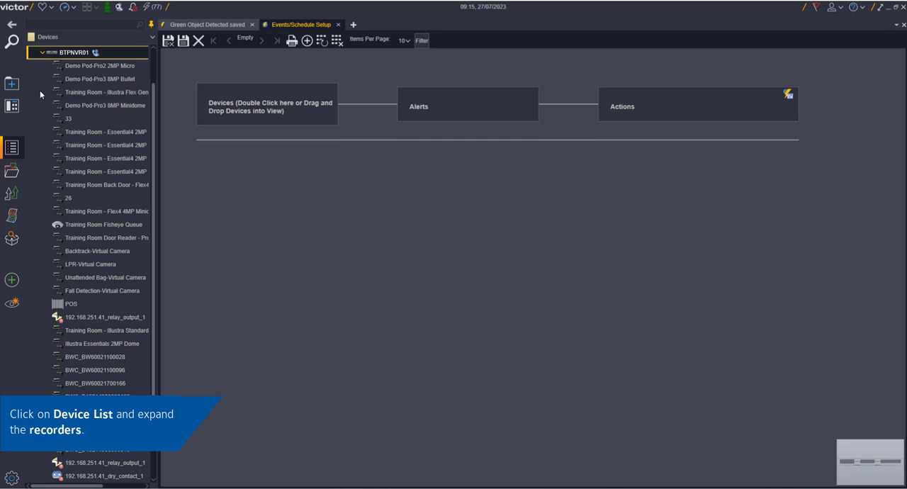
drag(68, 119, 260, 216)
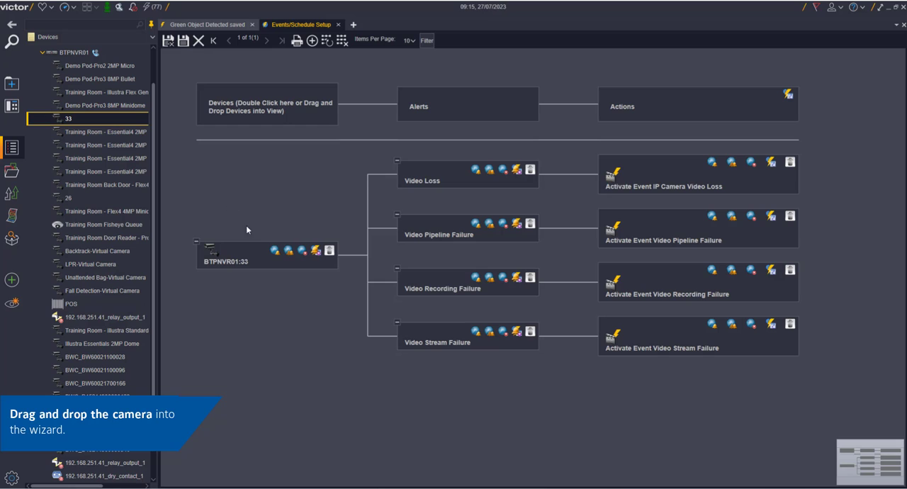
Add an Object Detection alert to camera 33.
click(314, 253)
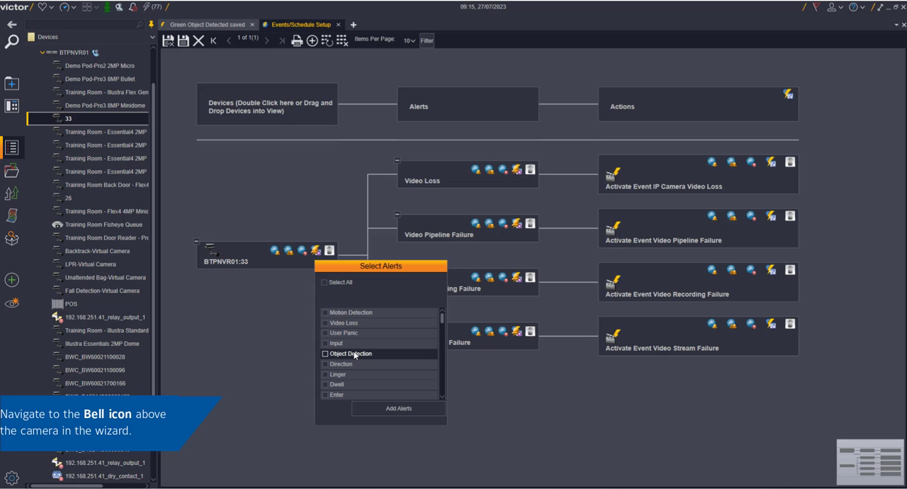
click(354, 356)
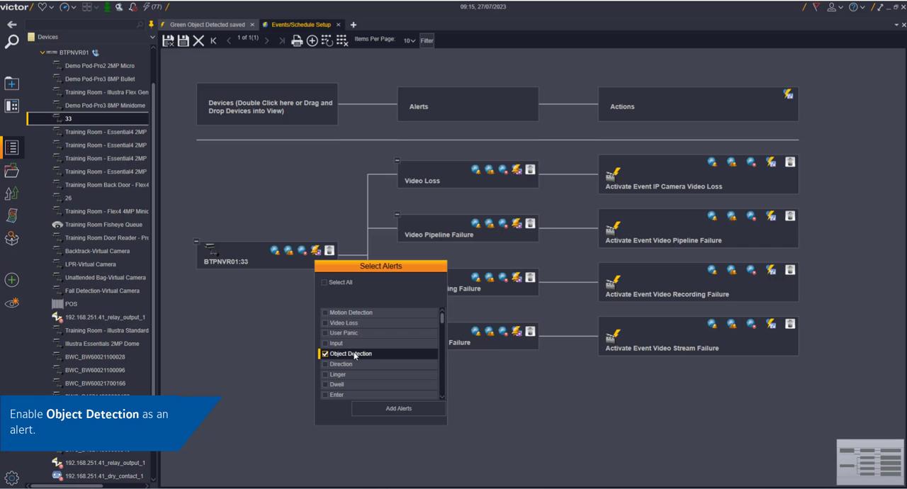
click(399, 409)
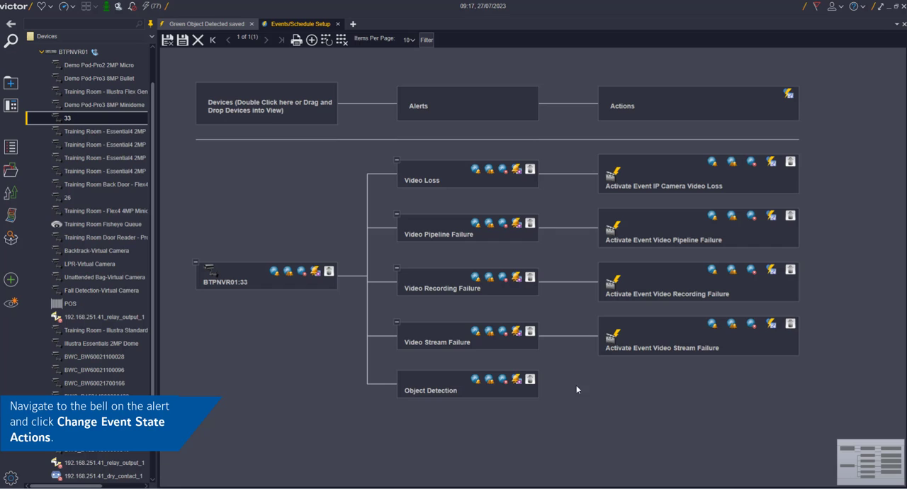
Assign the Change Event State action "Activate Event Green Object Detected" to the camera's Object Detection alert, filtering the actions by "green".
click(516, 382)
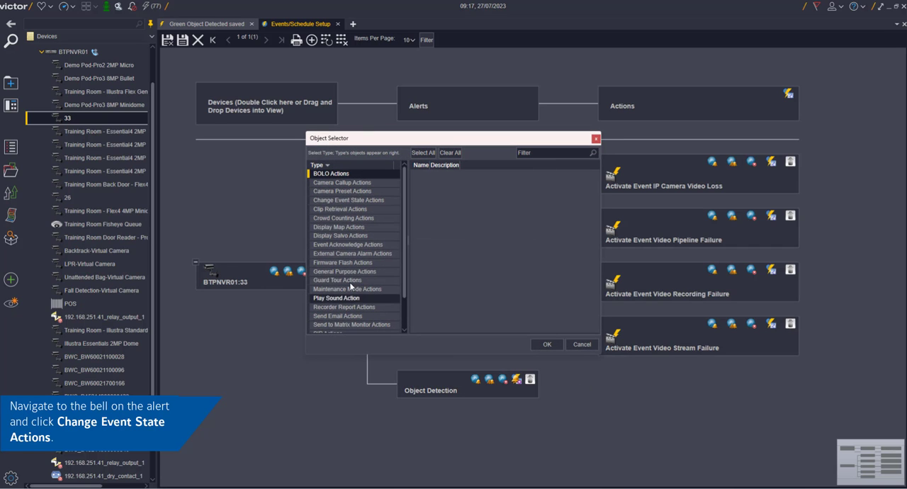
click(346, 201)
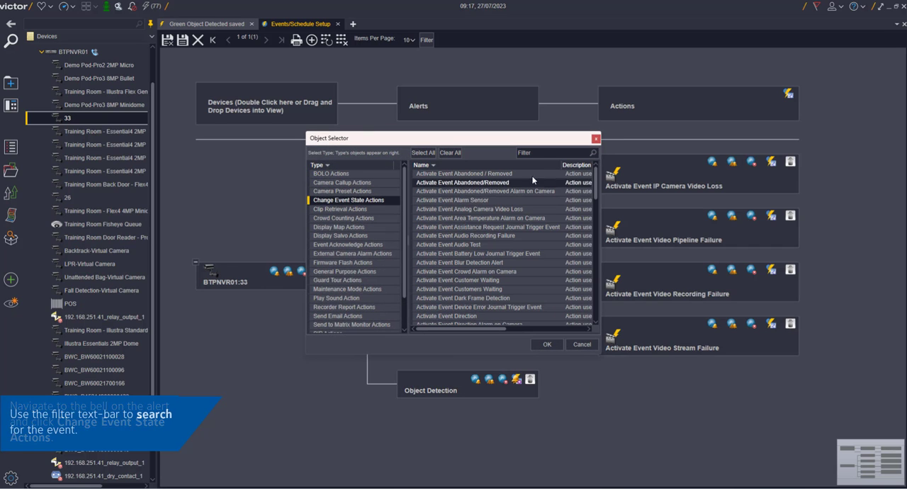
click(542, 154)
text(gre)
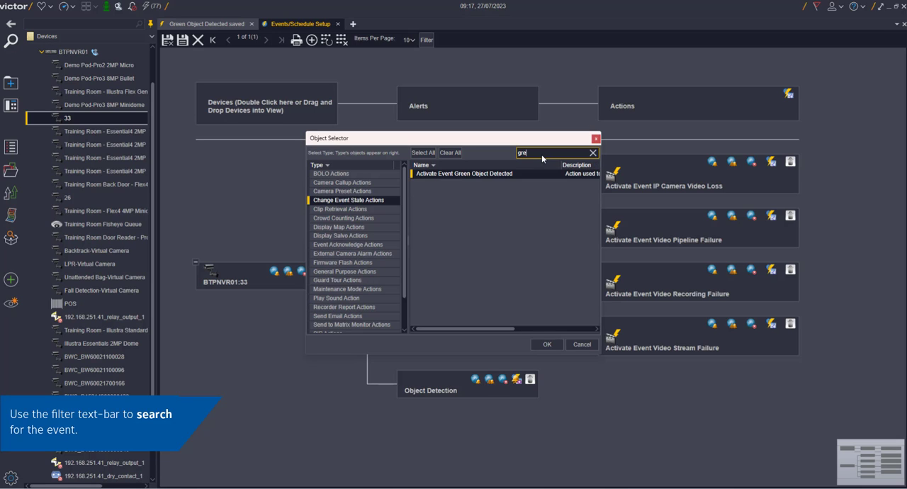
text(en)
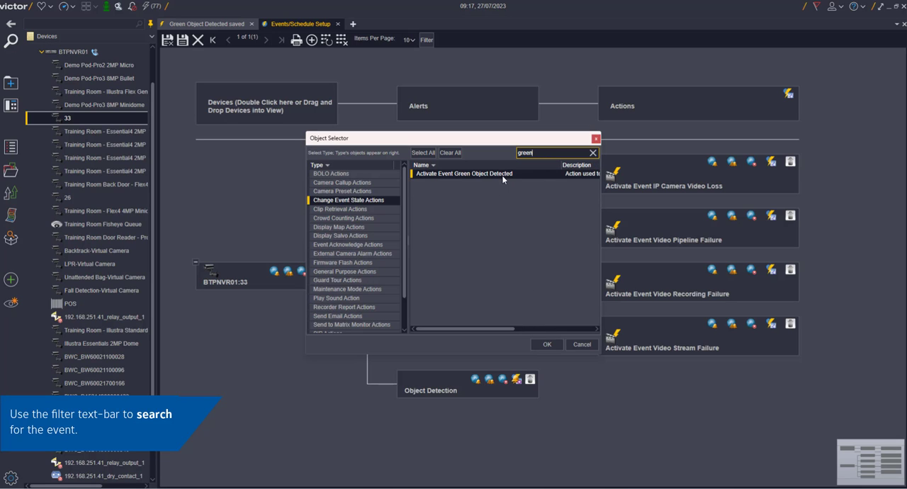
click(544, 345)
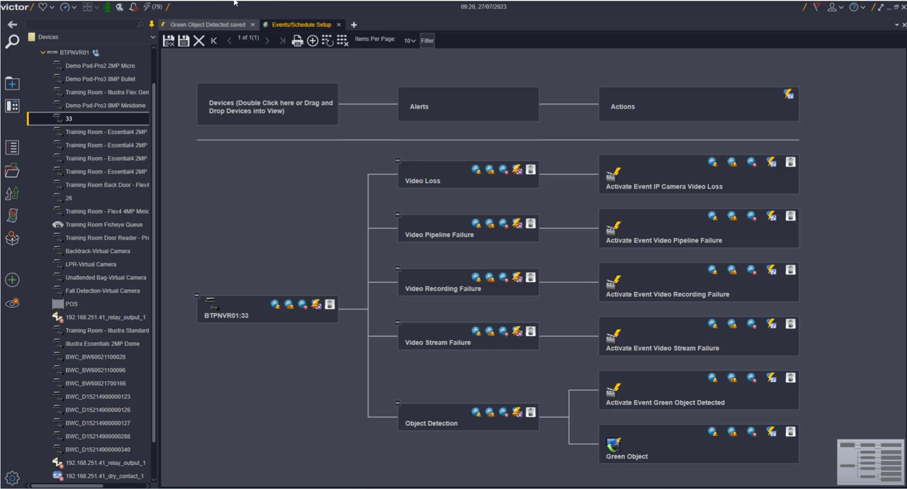
Open the Event Viewer and review the footage of the Green Object event listed under Medium Low priority.
click(153, 8)
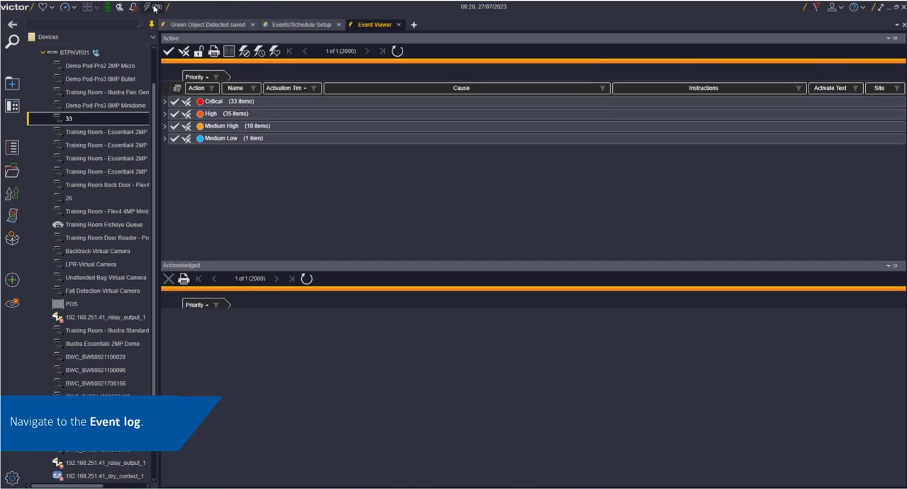
click(166, 150)
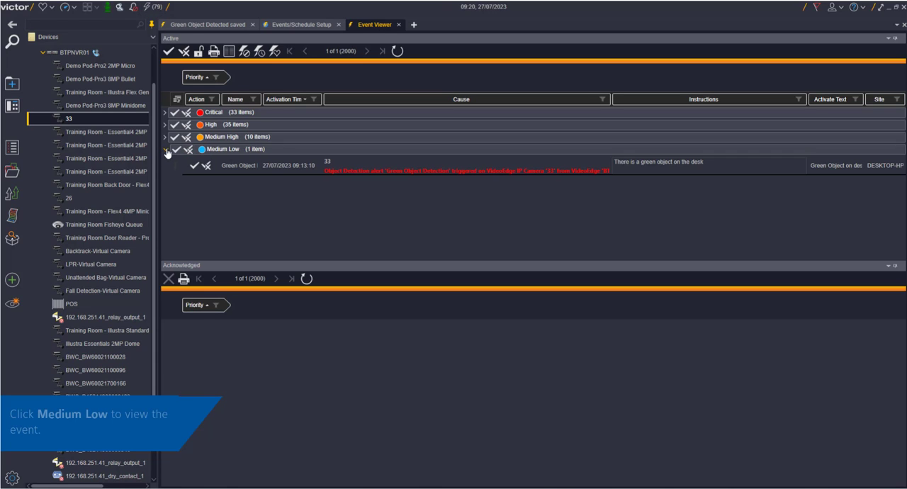
click(217, 164)
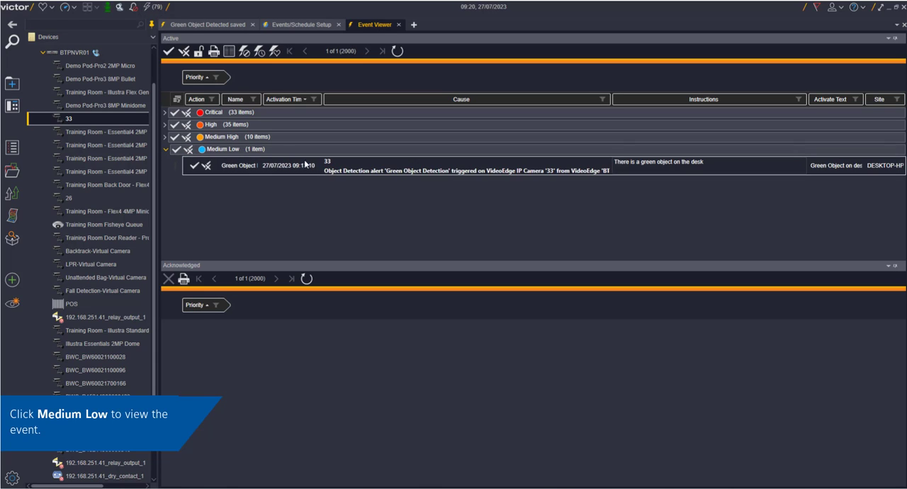
right_click(386, 172)
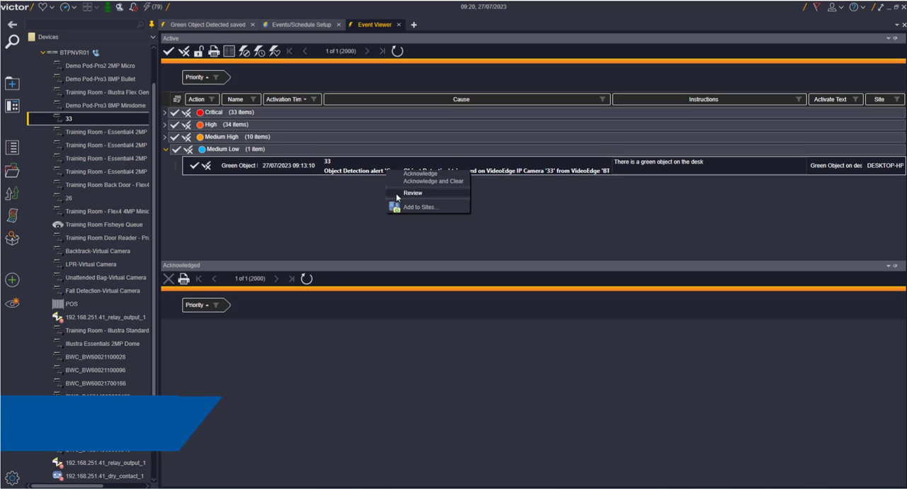
click(397, 194)
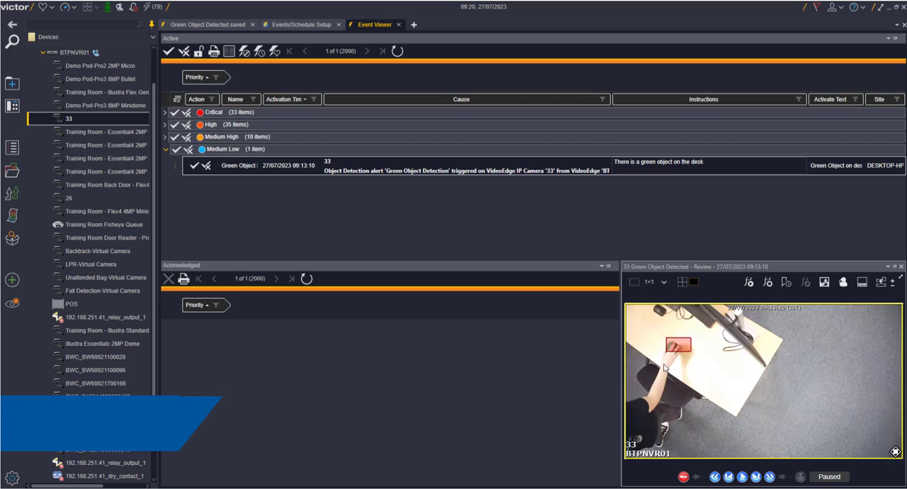
Step the reviewed footage back multiple frames to before the object is placed on the desk and play it forward.
click(715, 477)
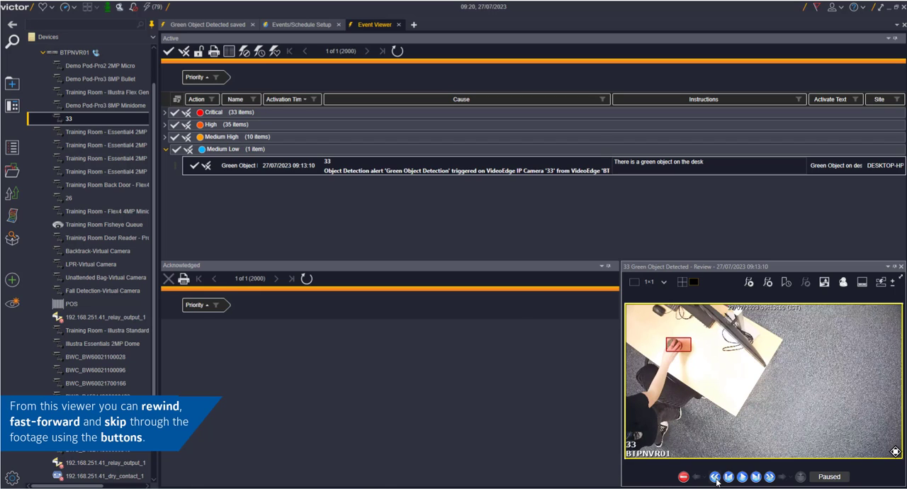
click(716, 477)
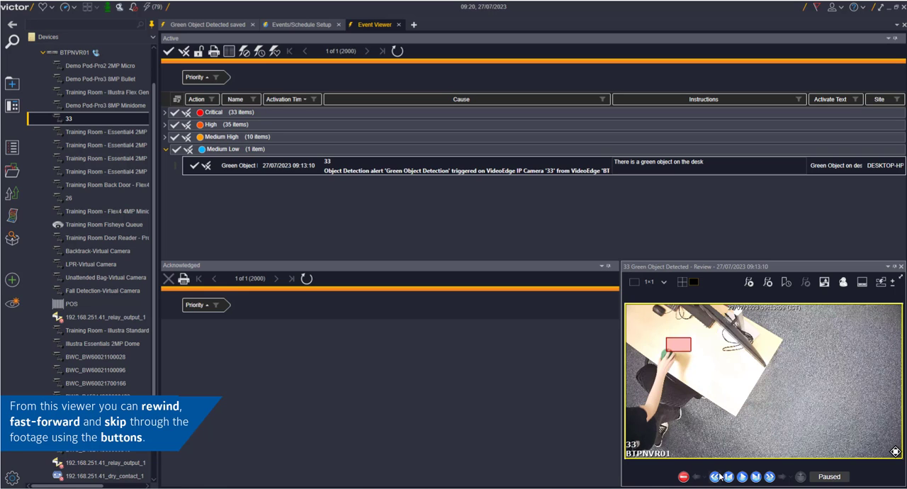
click(716, 477)
click(718, 477)
click(717, 476)
click(718, 476)
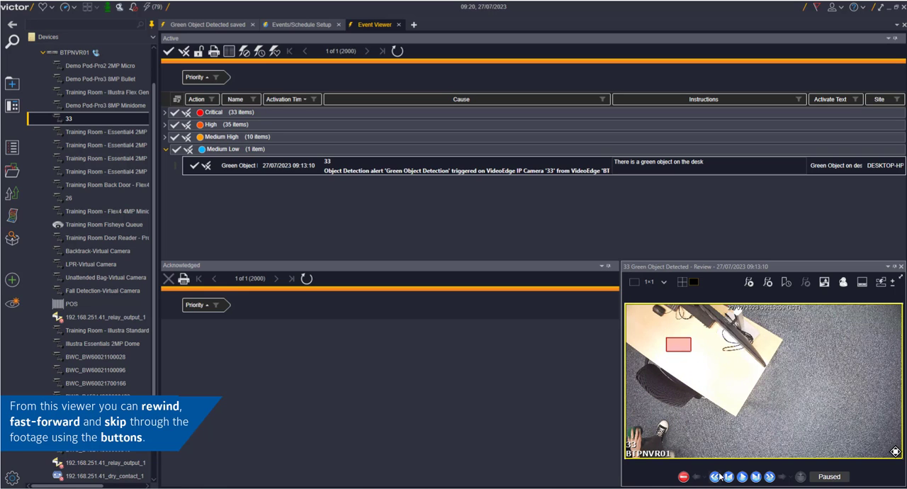
click(717, 476)
click(718, 476)
click(742, 476)
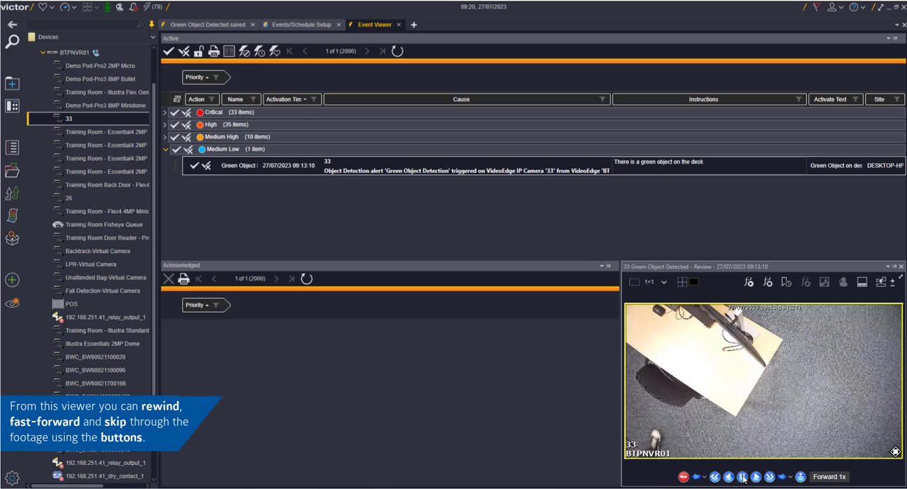